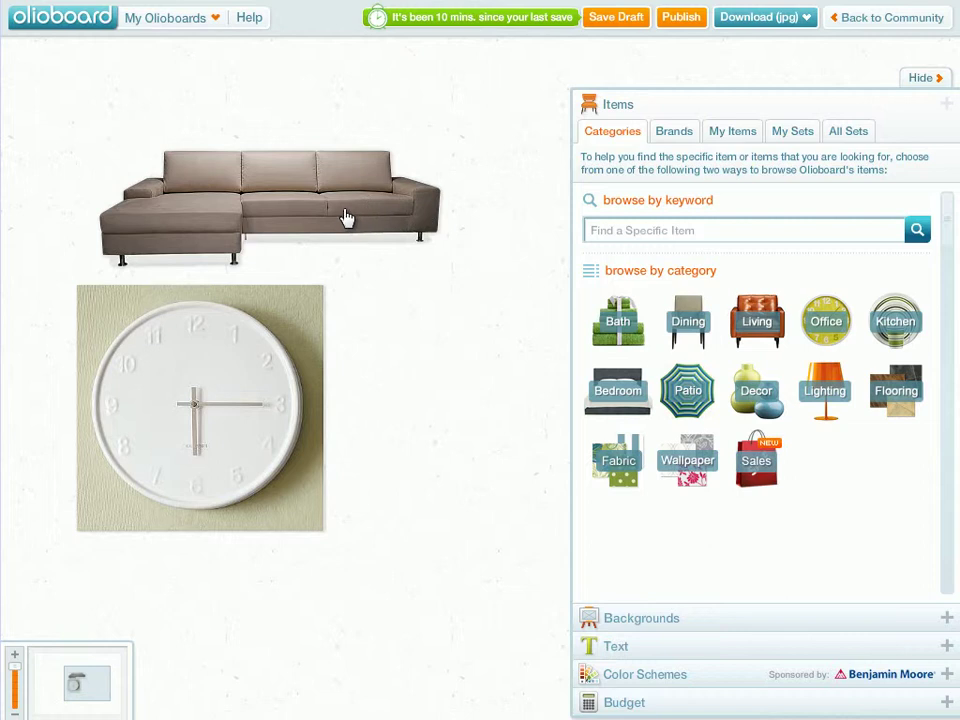
- Select the beige sectional sofa and open it in the crop editor
click(288, 195)
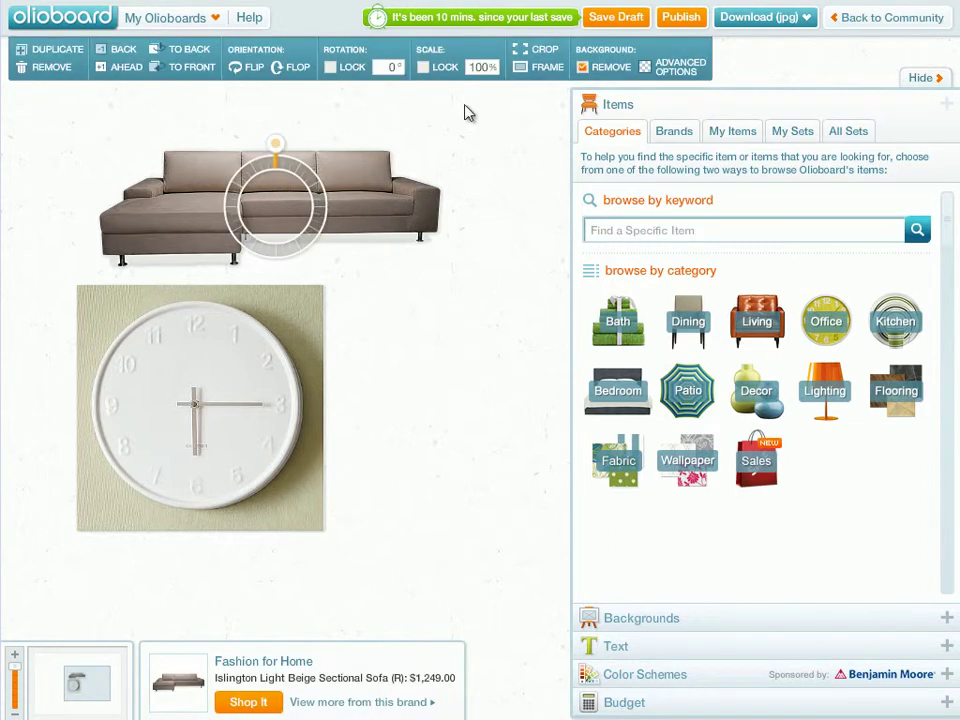
click(545, 57)
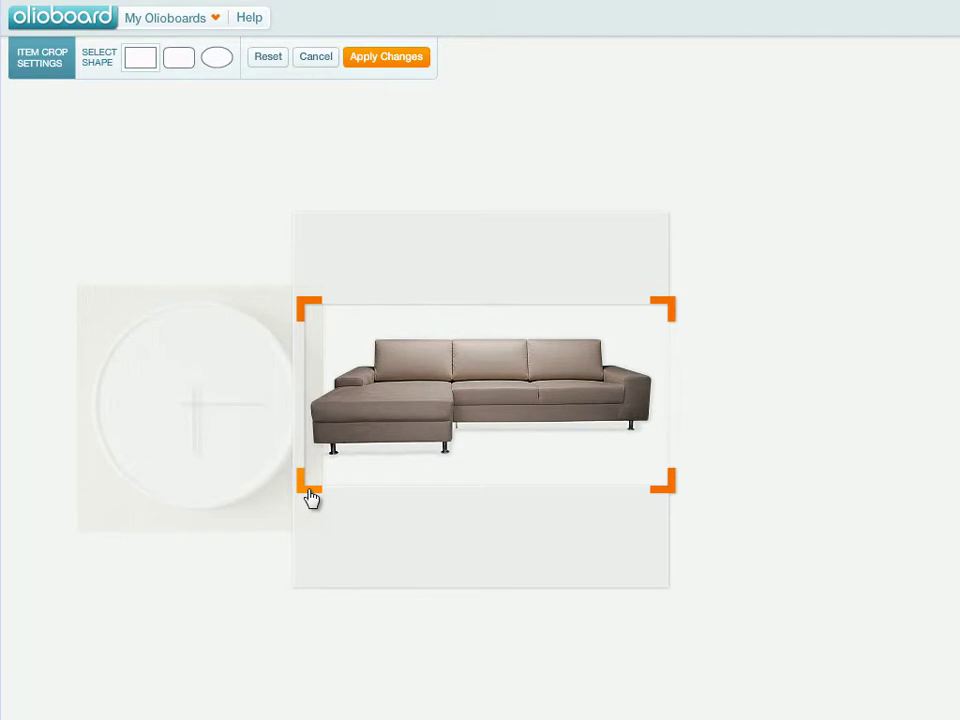
- Crop the chaise off the sofa's left side, keeping only its right-hand section
drag(313, 494, 500, 500)
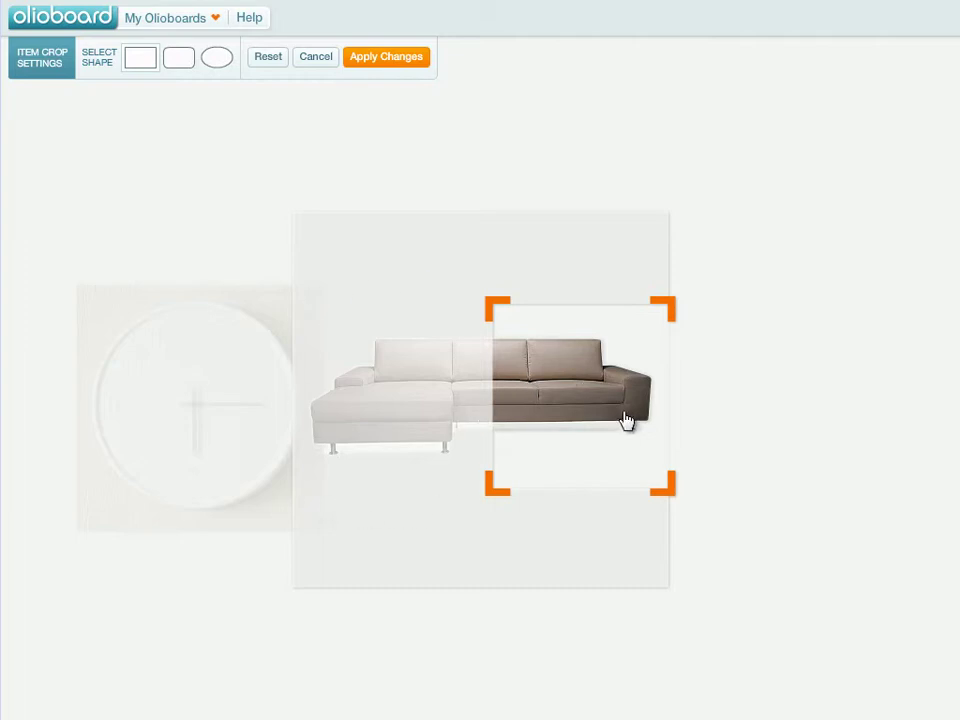
click(388, 57)
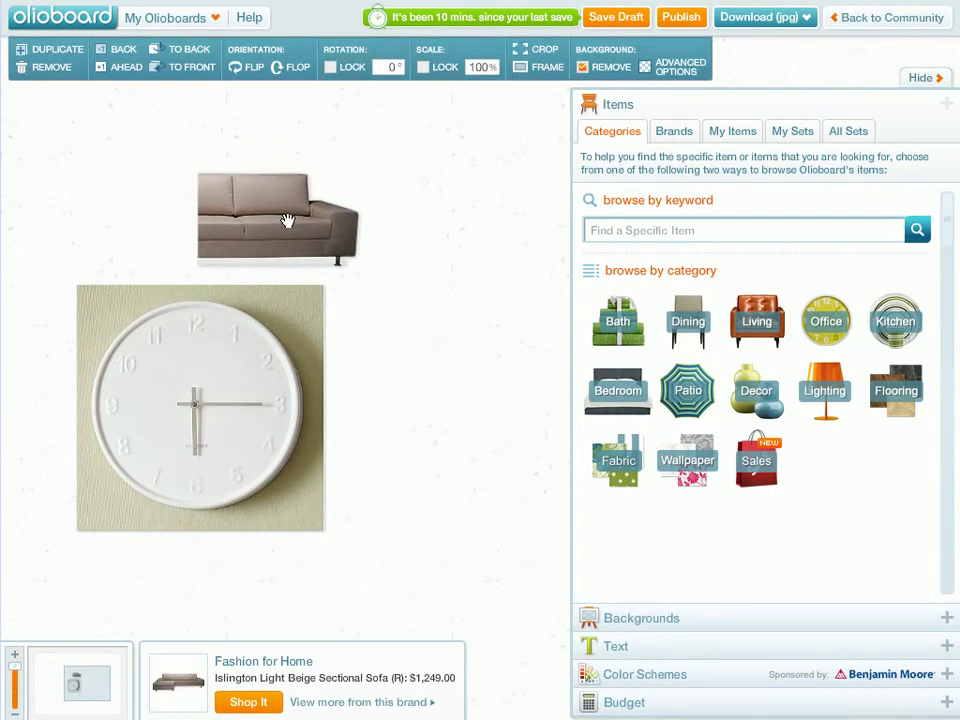
- Duplicate the cropped sofa section, flip the copy and align both halves into one straight sofa
drag(287, 220, 262, 172)
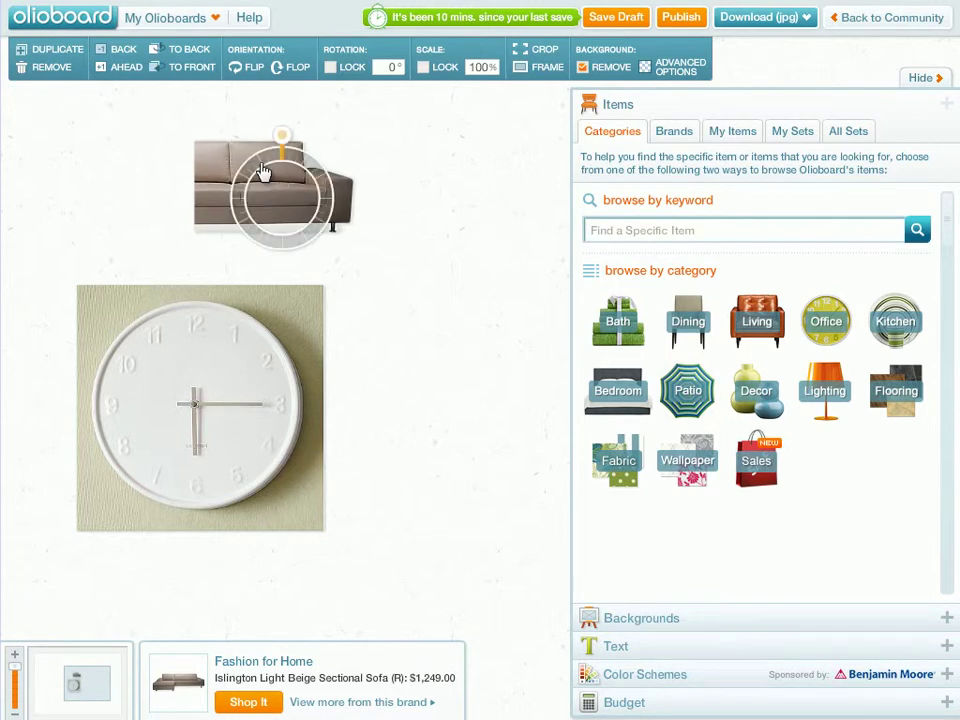
click(75, 58)
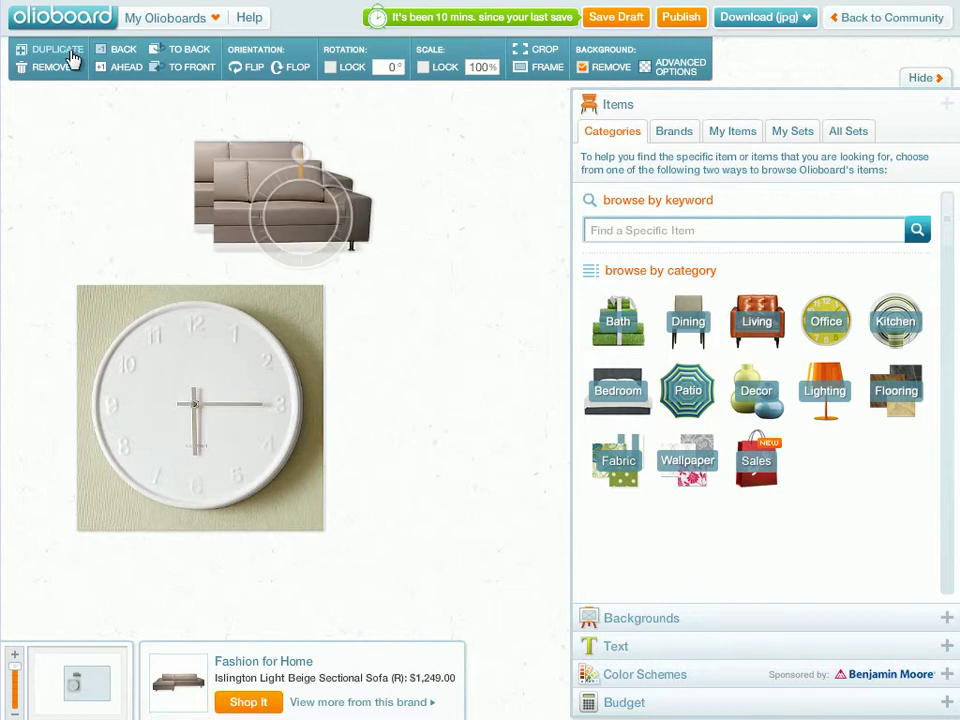
drag(289, 221, 117, 194)
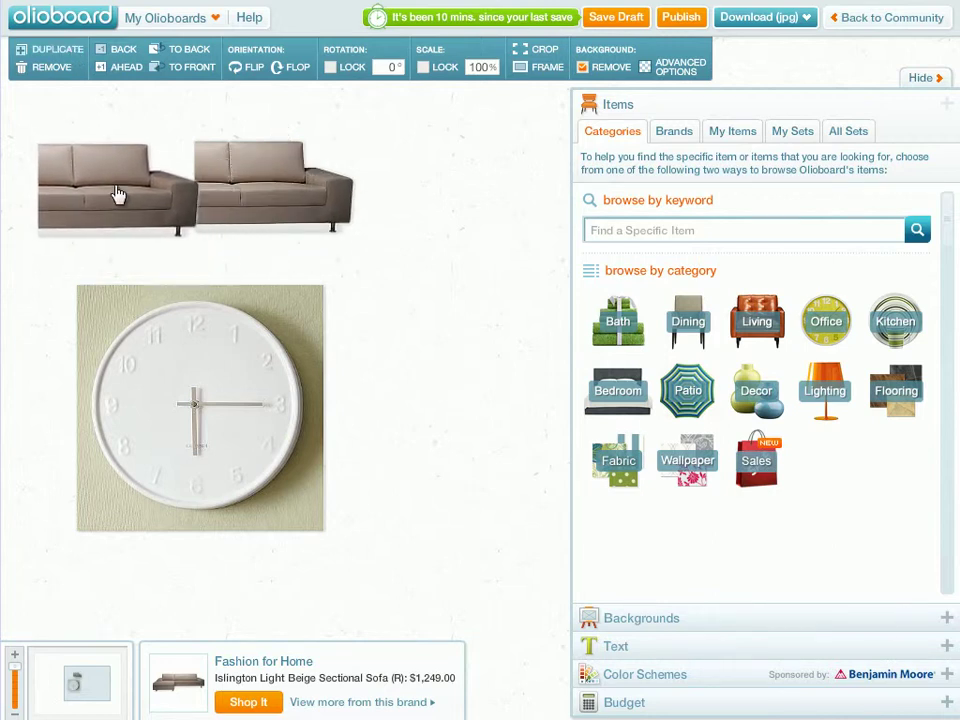
click(256, 70)
drag(180, 210, 169, 221)
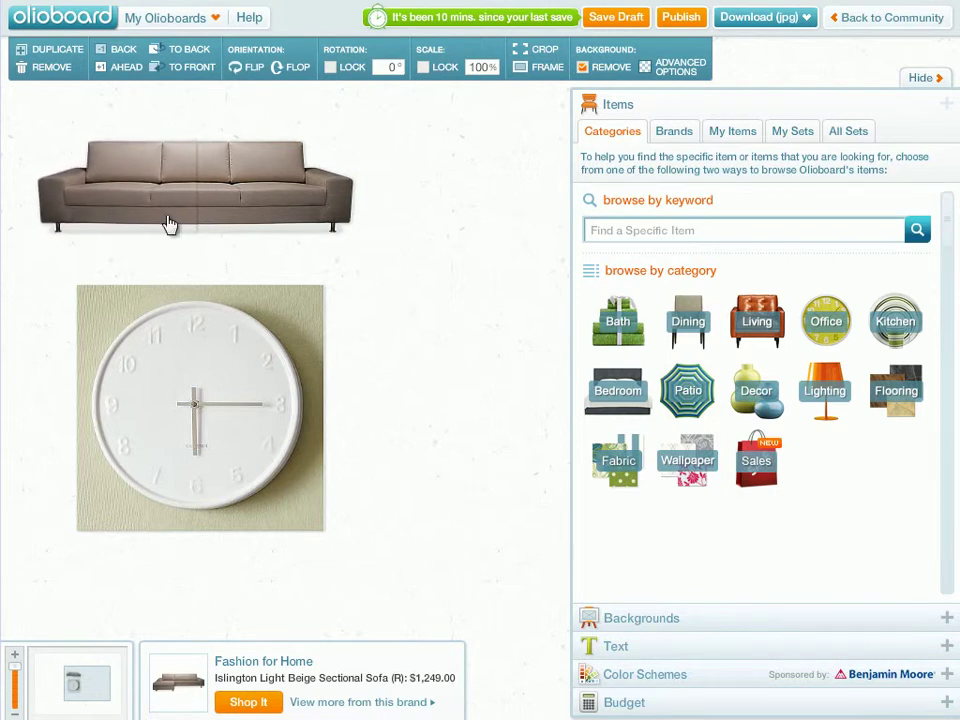
click(405, 248)
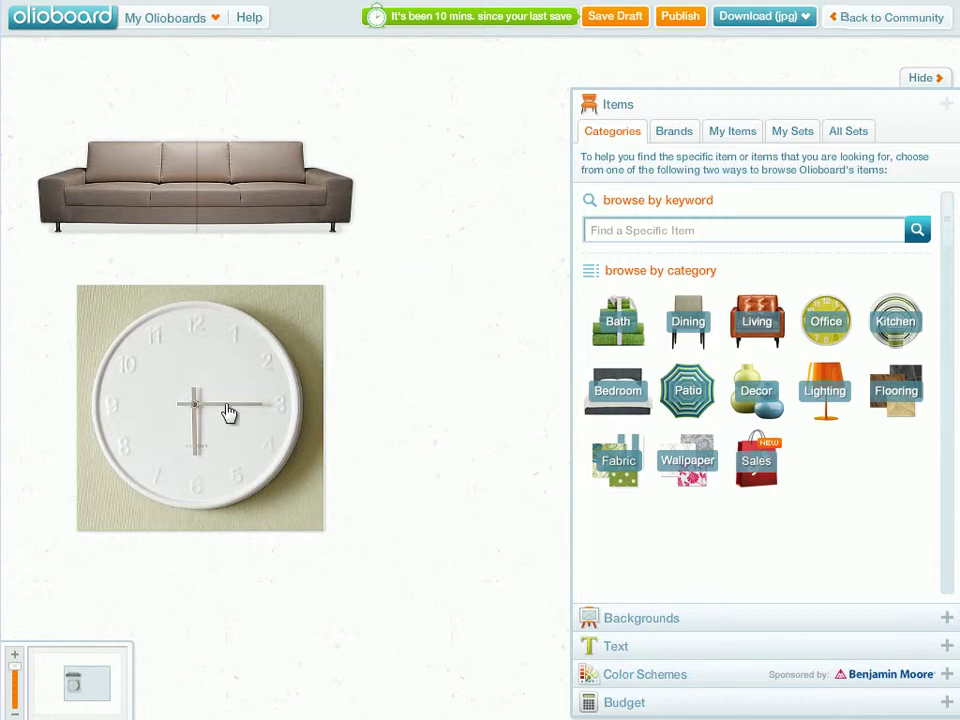
- Shift the wall clock right and crop it to an ellipse tightly around its face
drag(176, 420, 229, 420)
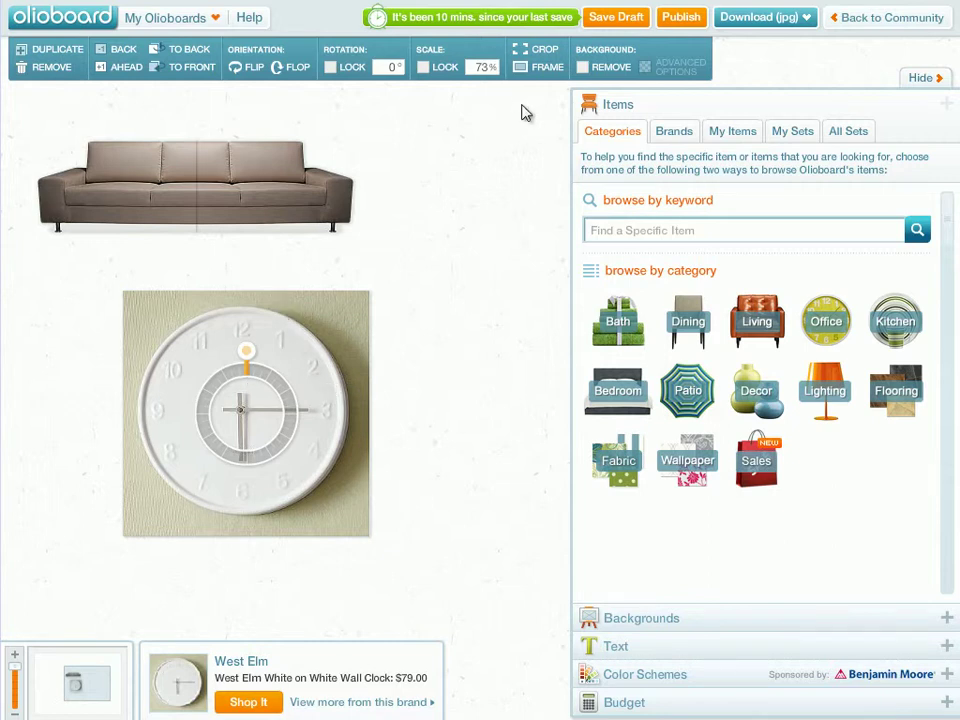
click(544, 53)
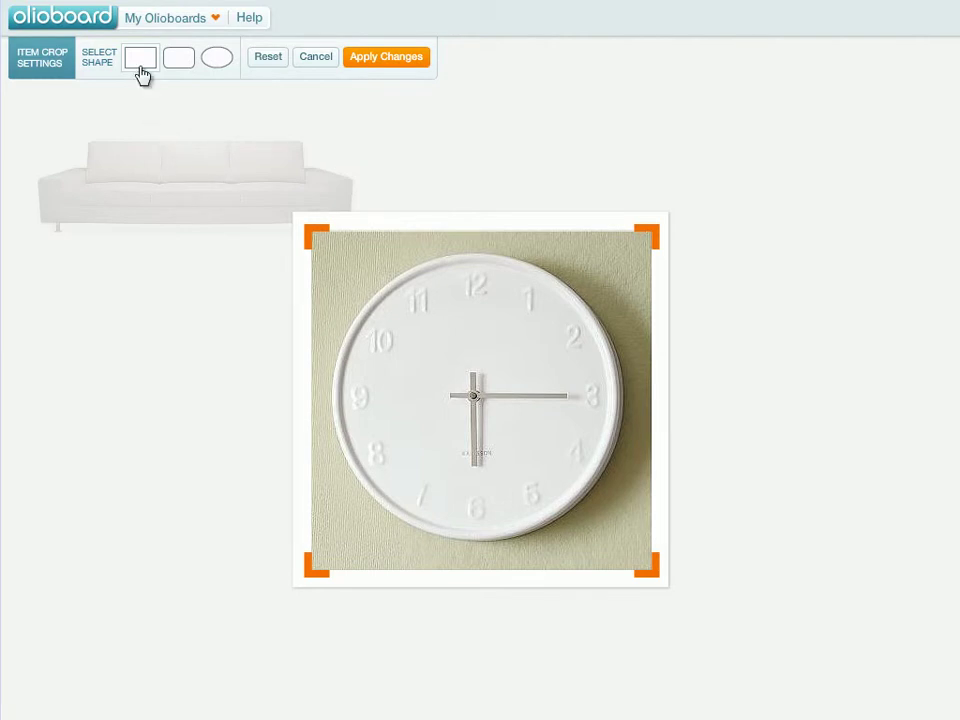
click(219, 60)
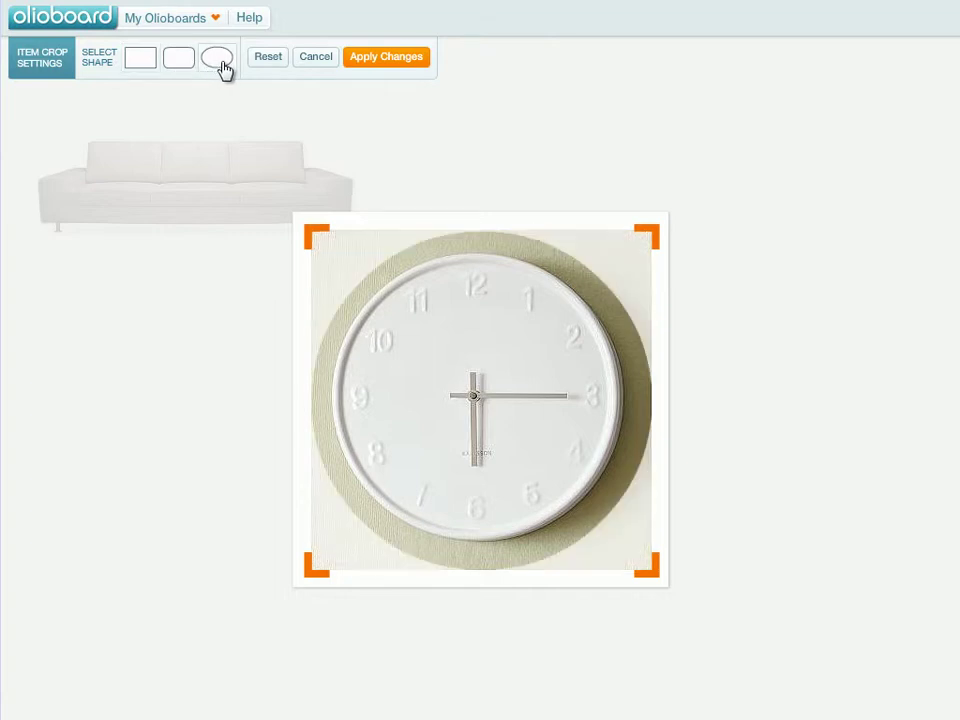
drag(306, 240, 336, 256)
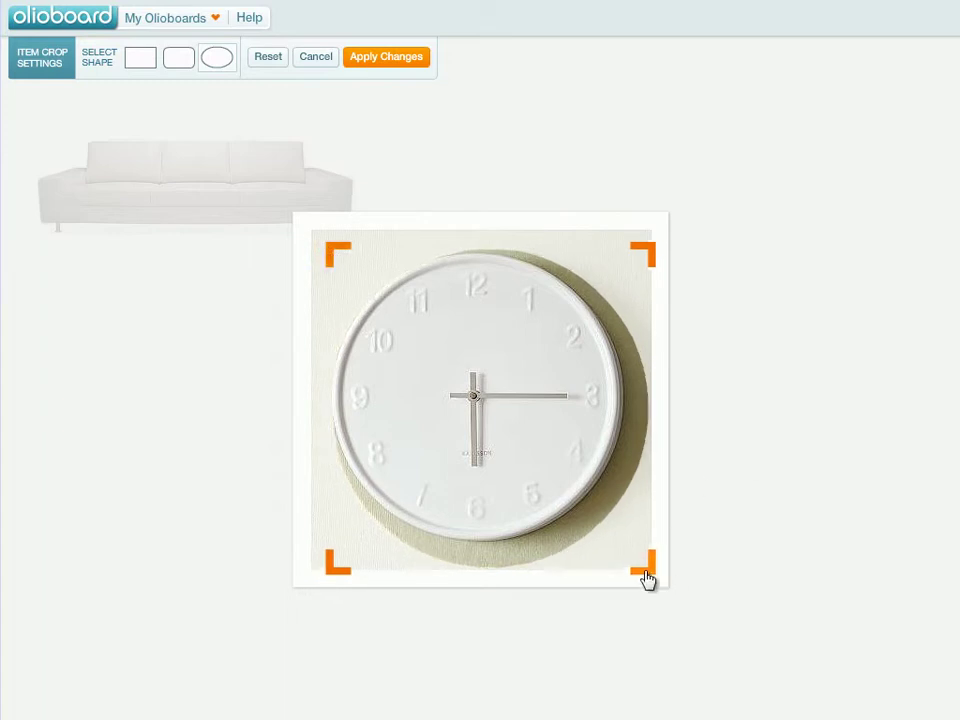
drag(646, 575, 629, 557)
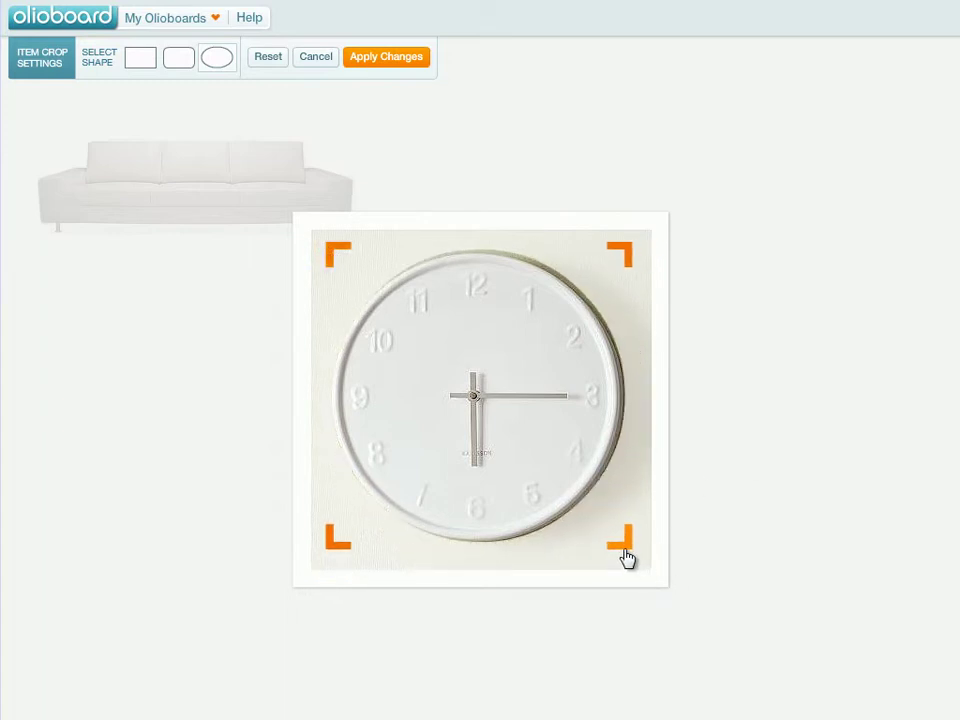
drag(627, 263, 623, 259)
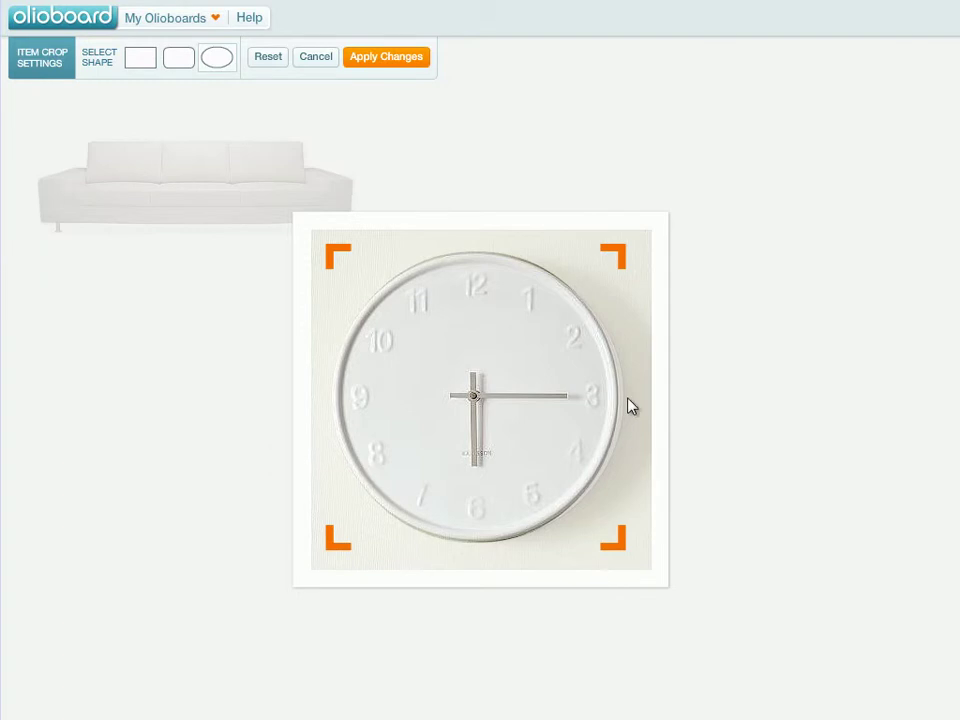
click(388, 57)
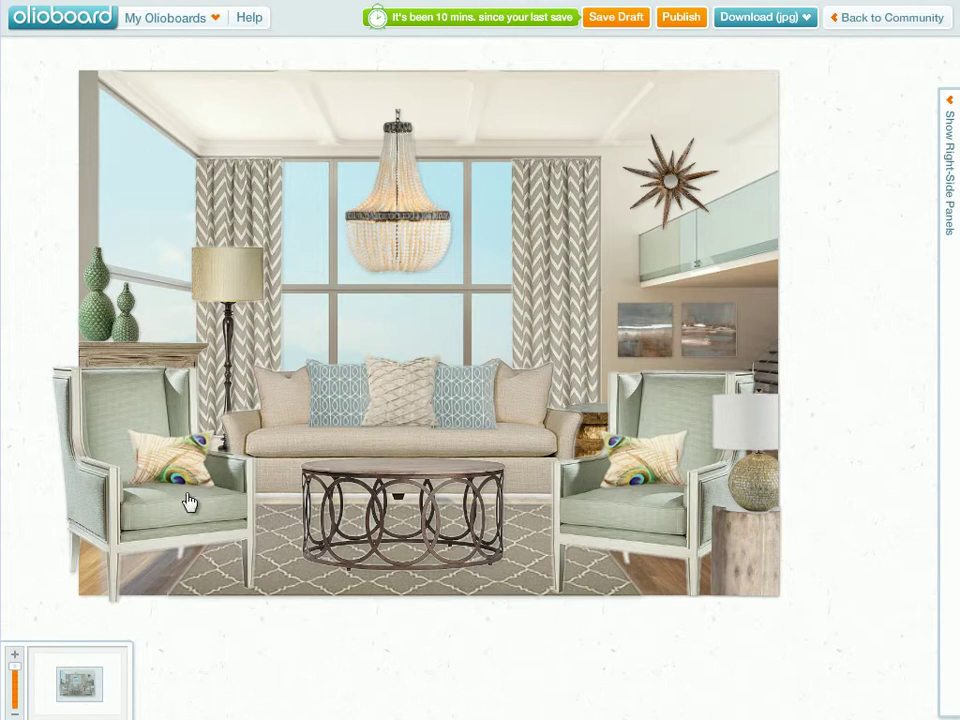
- Select the left armchair on the finished living-room board
click(101, 411)
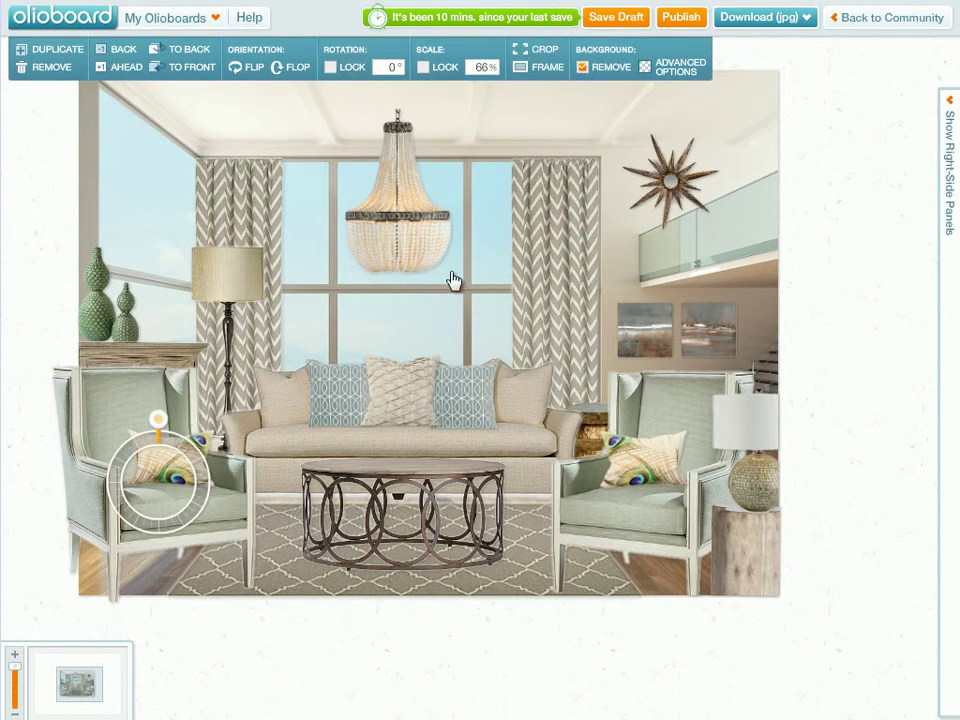
- Crop a strip off the left edge of the left armchair
click(540, 55)
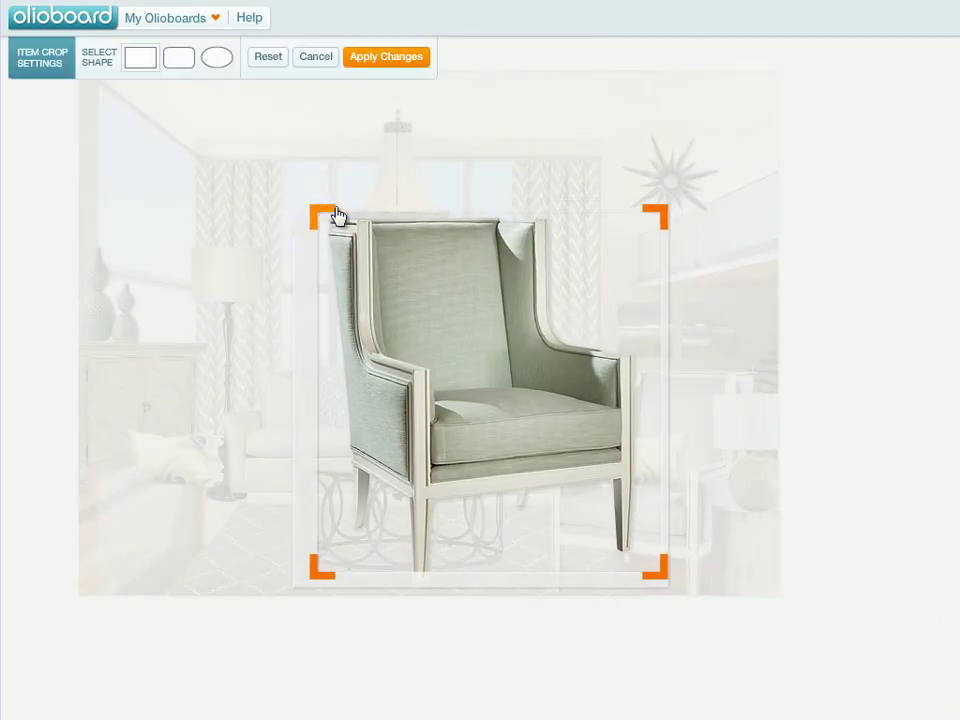
drag(334, 215, 360, 212)
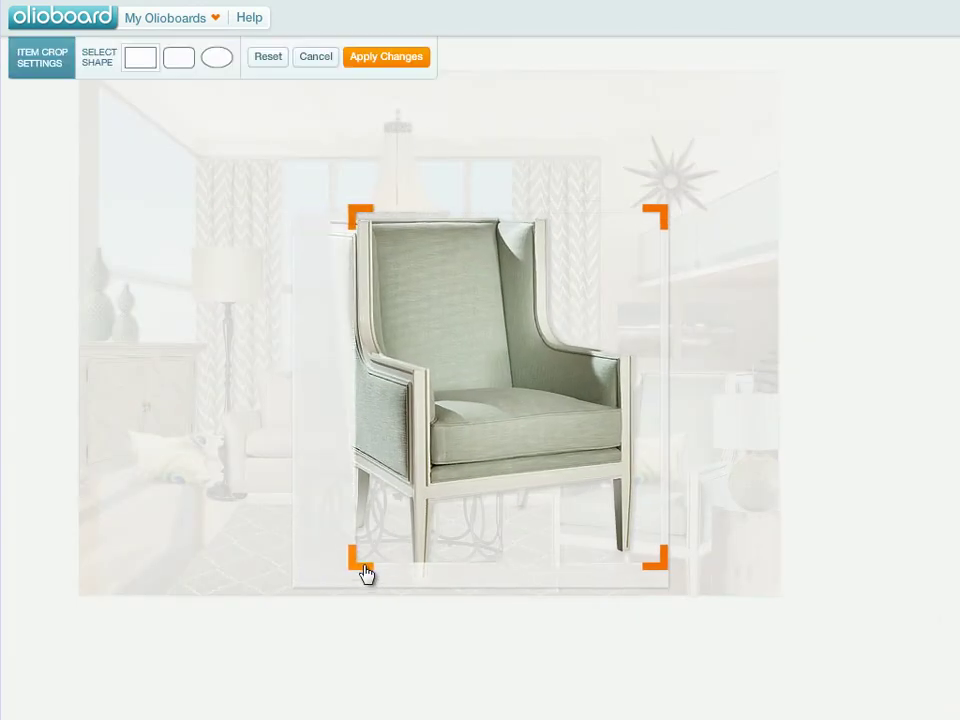
click(403, 59)
- Shift the cropped armchair slightly right and paste its peacock pillow back on
drag(117, 521, 150, 493)
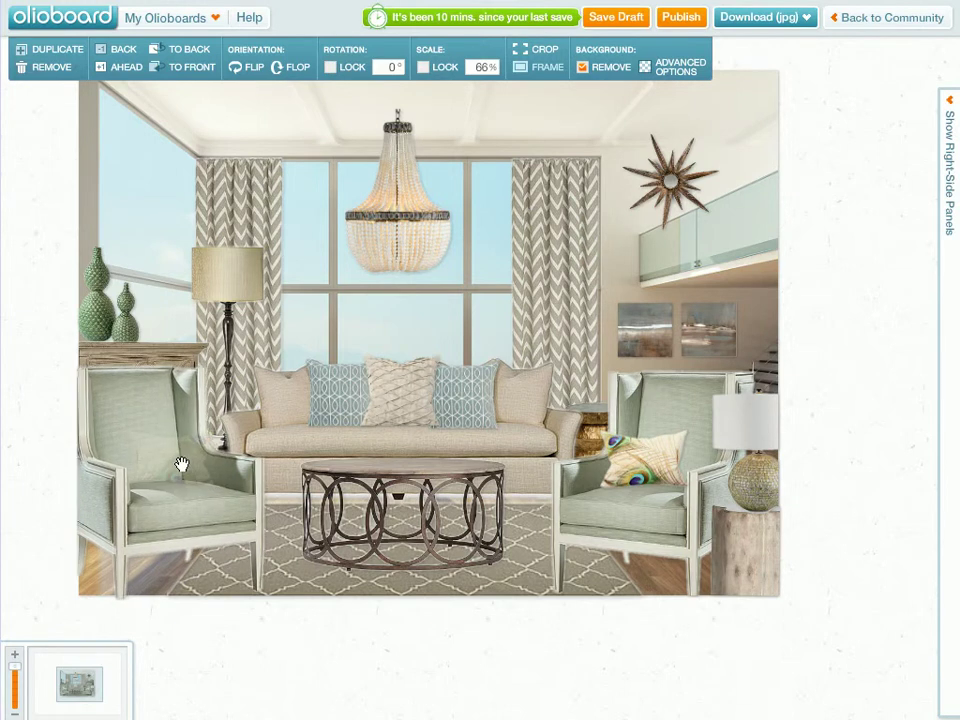
key(ctrl+v)
click(333, 665)
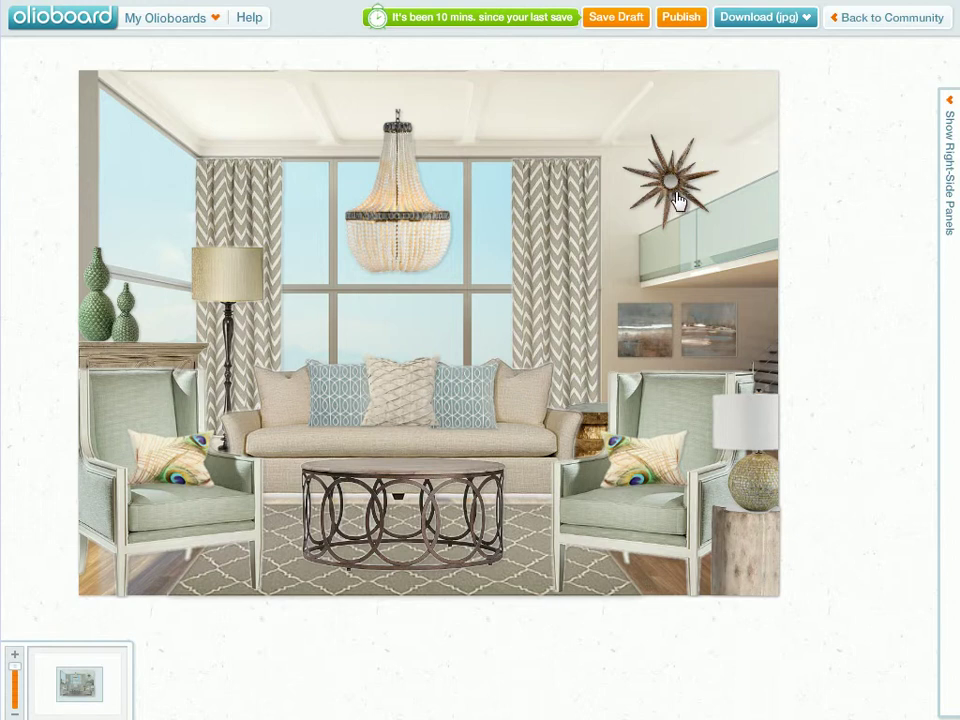
- Crop the starburst mirror down to its top half
mouse_move(677, 189)
mouse_down()
mouse_move(676, 168)
mouse_move(688, 188)
mouse_up()
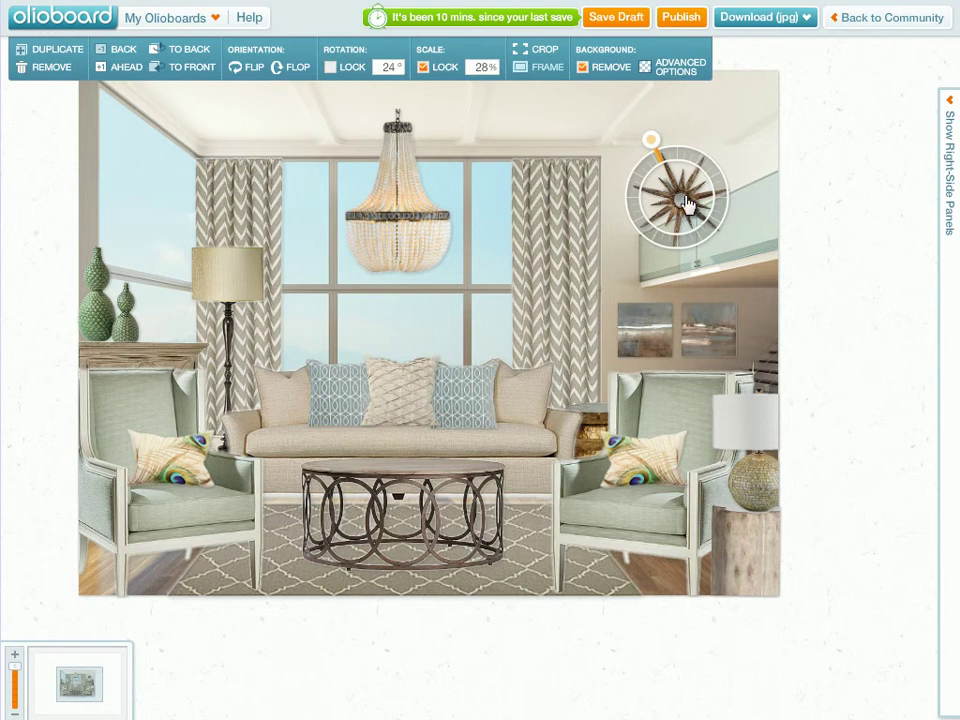
click(545, 58)
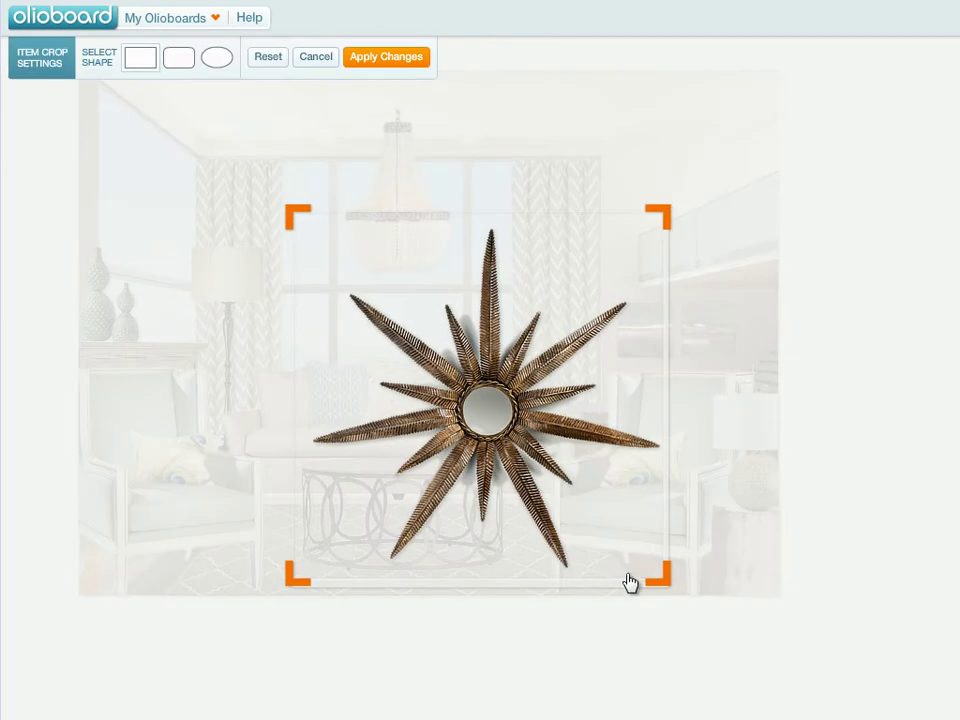
drag(669, 587, 678, 423)
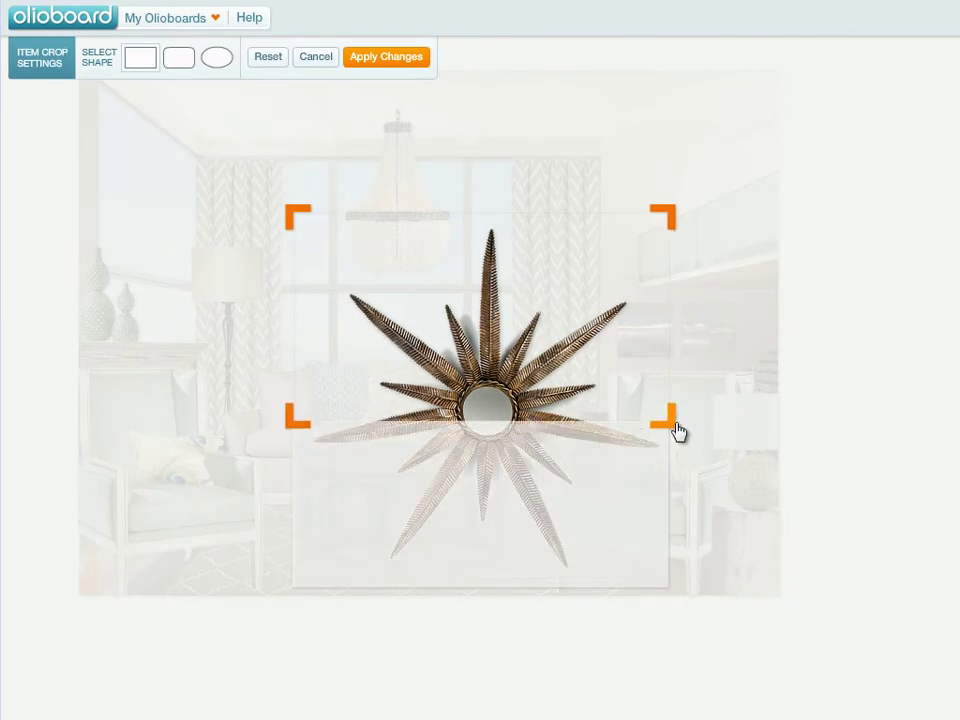
click(388, 62)
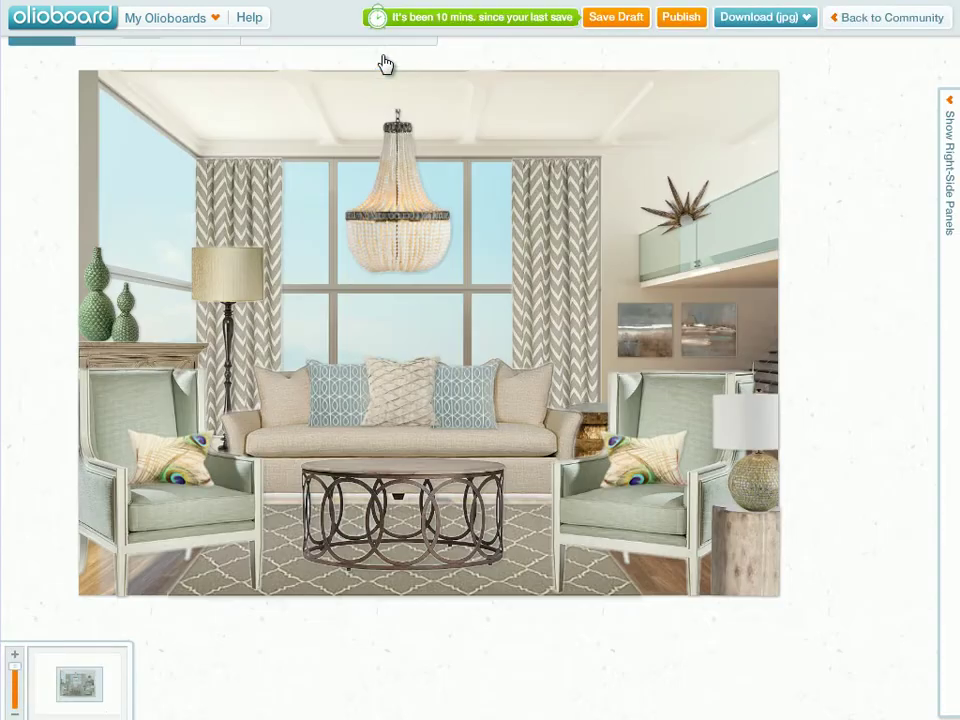
- Place the cropped mirror above the loft railing and rotate it to 25°
drag(677, 213, 676, 186)
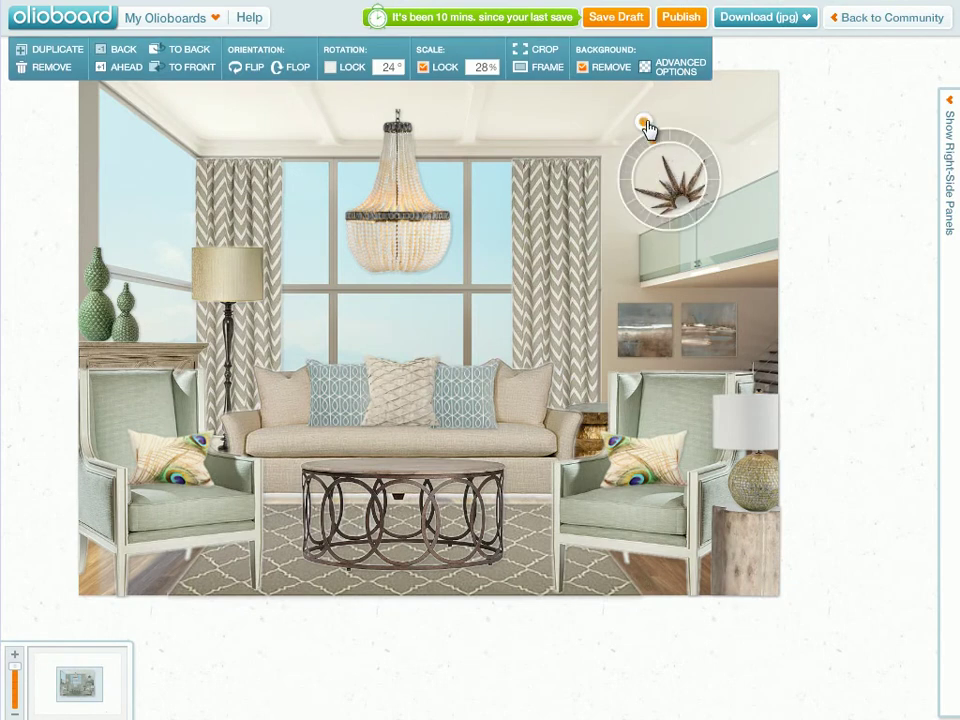
mouse_move(644, 124)
mouse_down()
mouse_move(655, 123)
mouse_move(636, 122)
mouse_up()
mouse_move(668, 190)
mouse_down()
mouse_move(681, 189)
mouse_move(674, 195)
mouse_up()
click(894, 281)
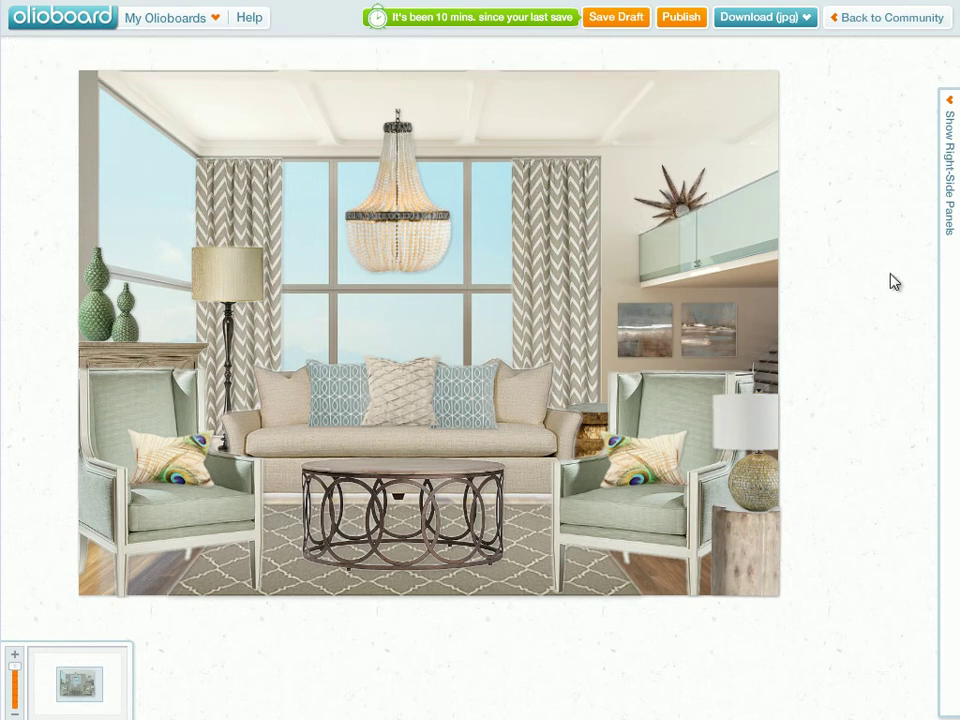